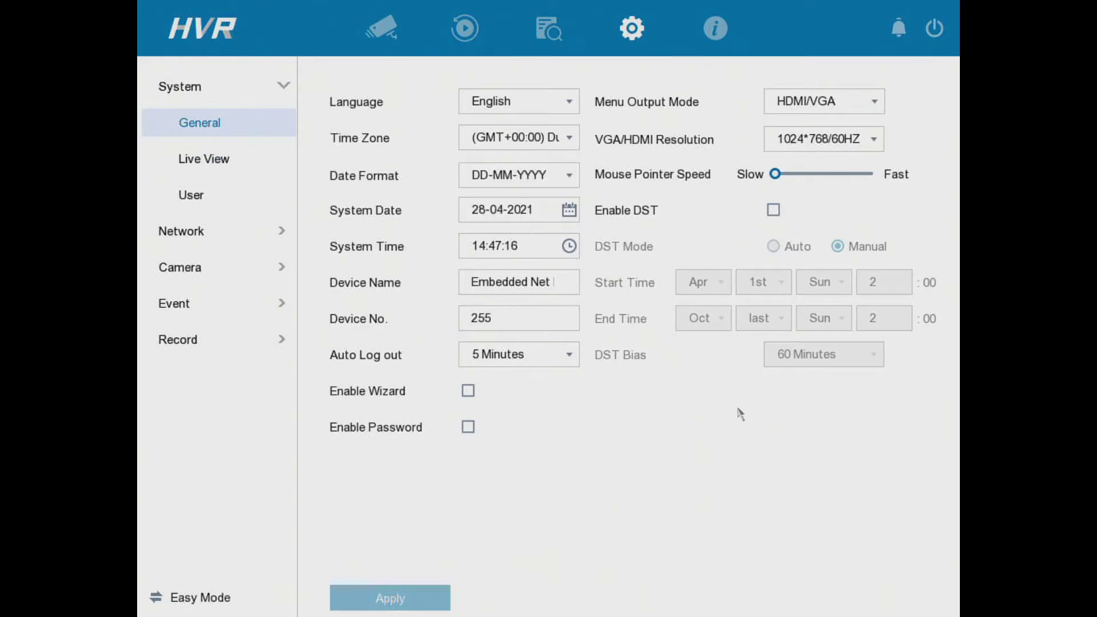
Step: Select the device number value, stop editing it, and return to General system settings
double_click(566, 318)
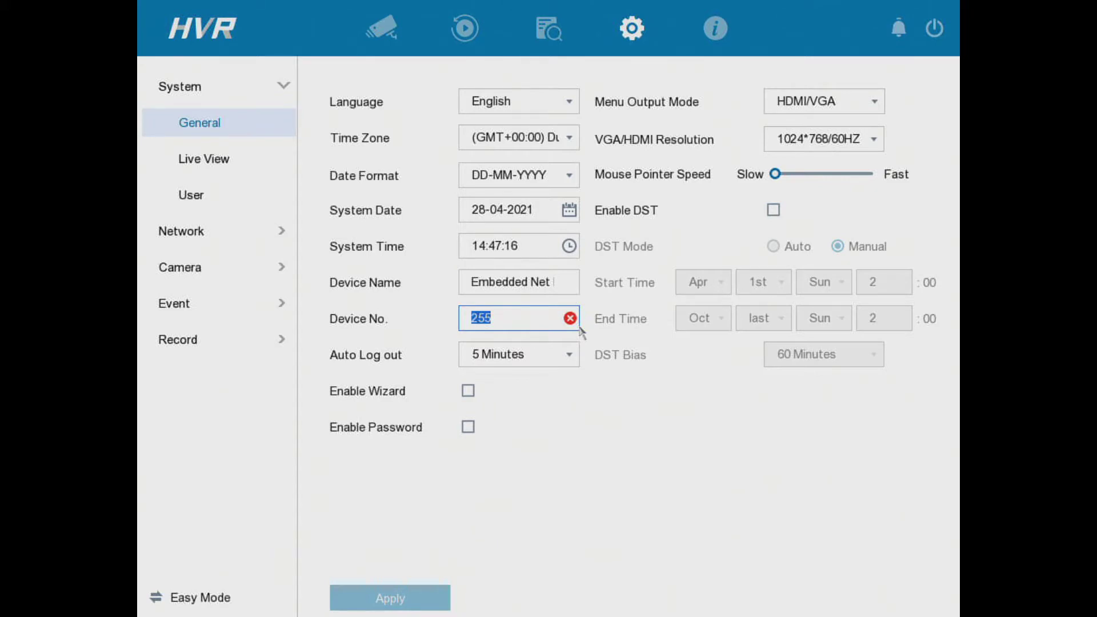
click(686, 305)
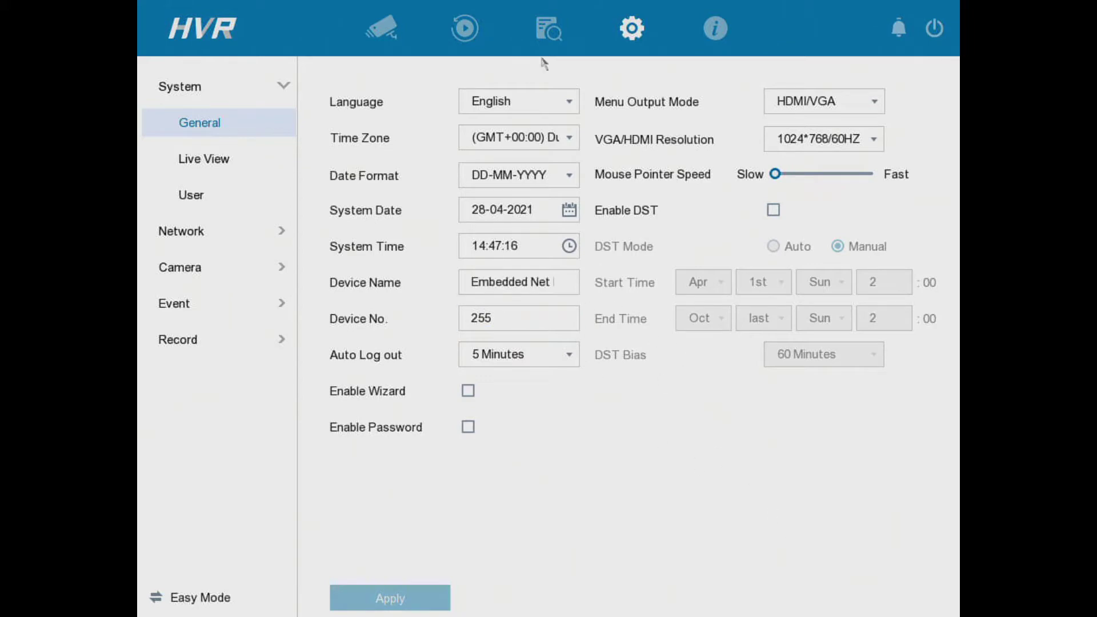
click(553, 30)
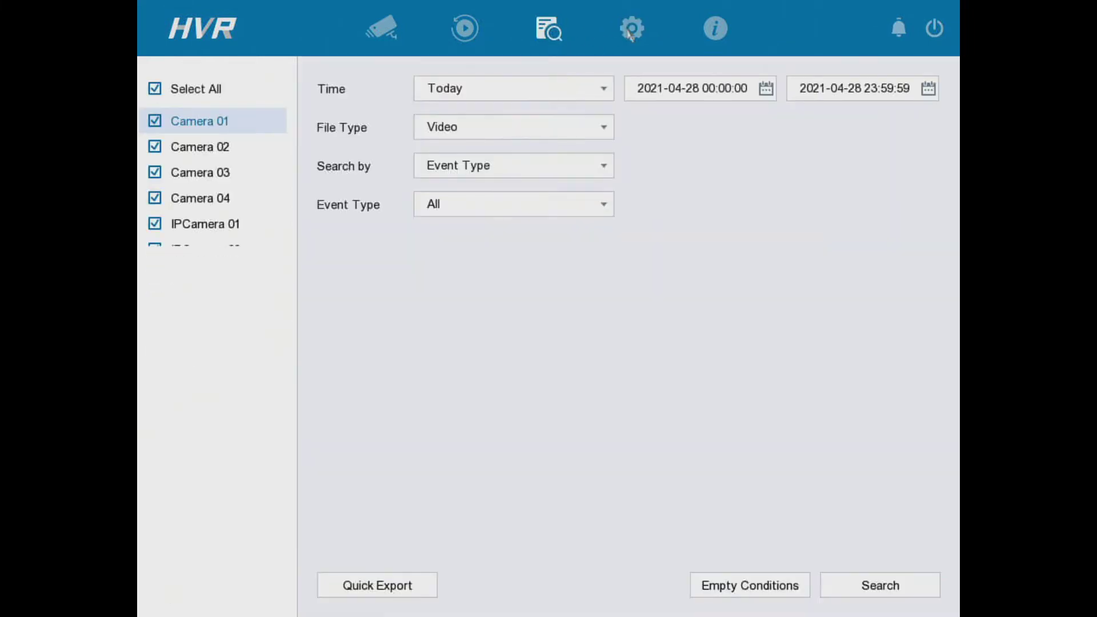
click(631, 28)
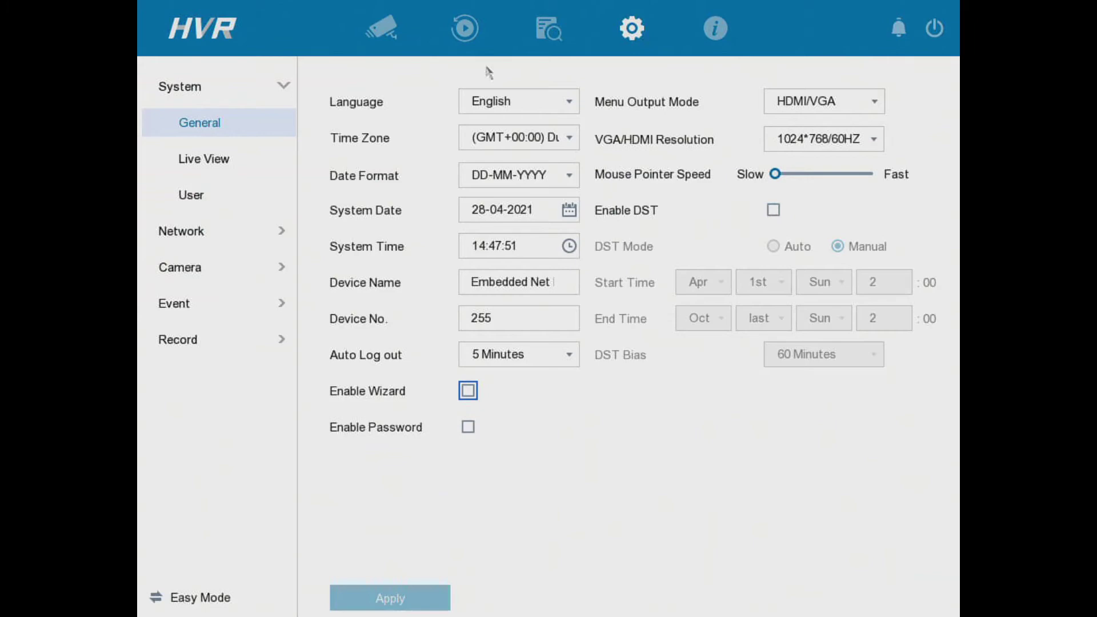
Step: Open the admin account's edit form from the User list and enter the current admin password
click(226, 205)
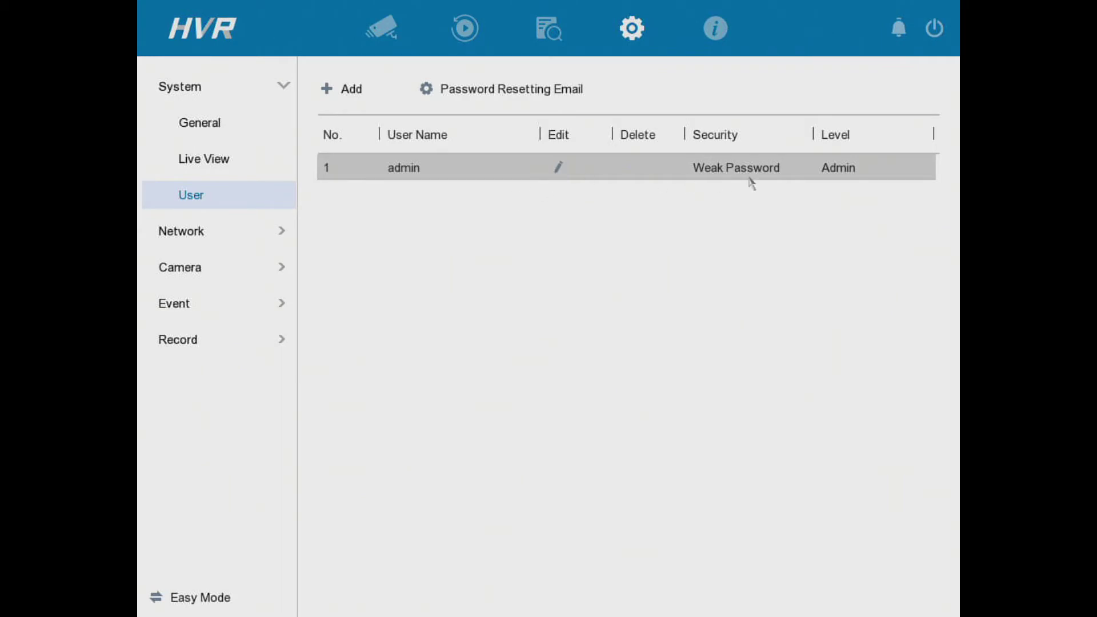
click(559, 169)
click(549, 305)
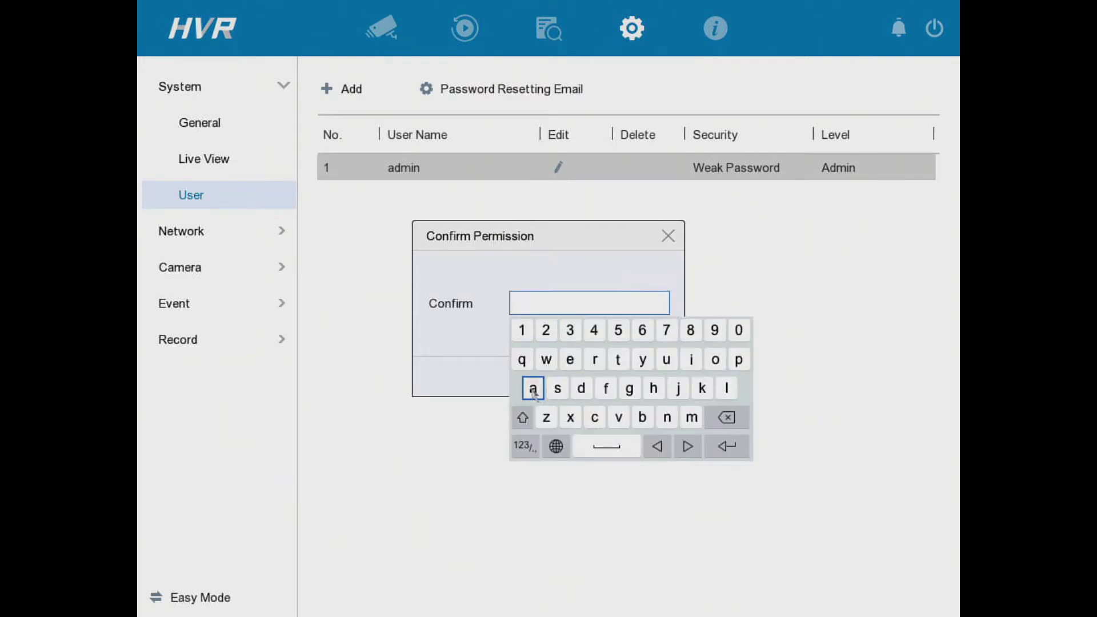
click(533, 388)
click(581, 387)
click(692, 417)
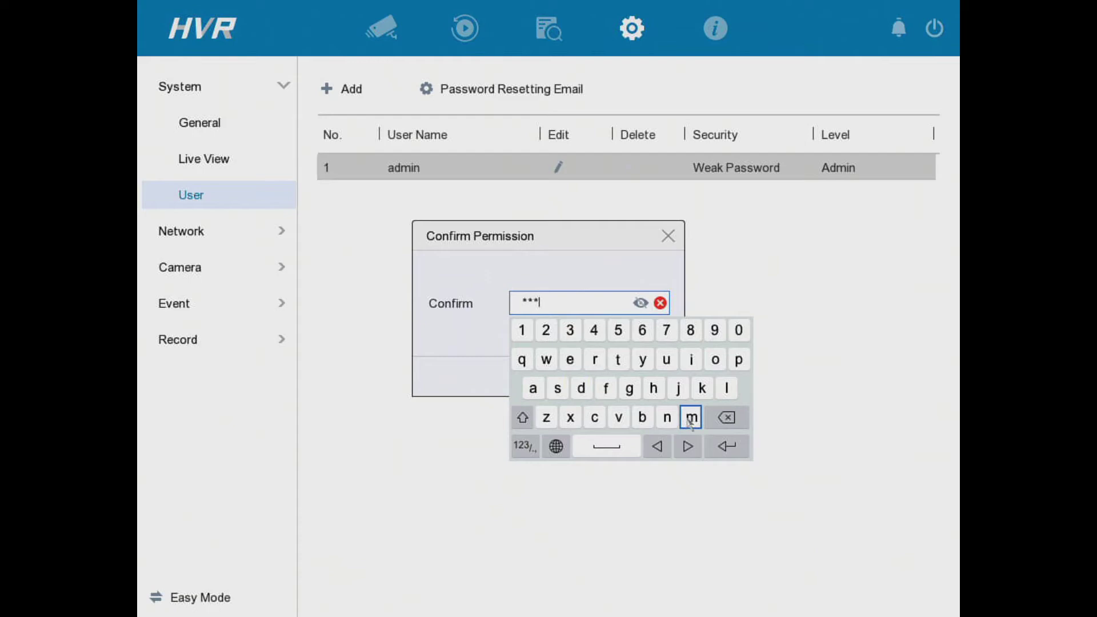
click(691, 359)
click(667, 417)
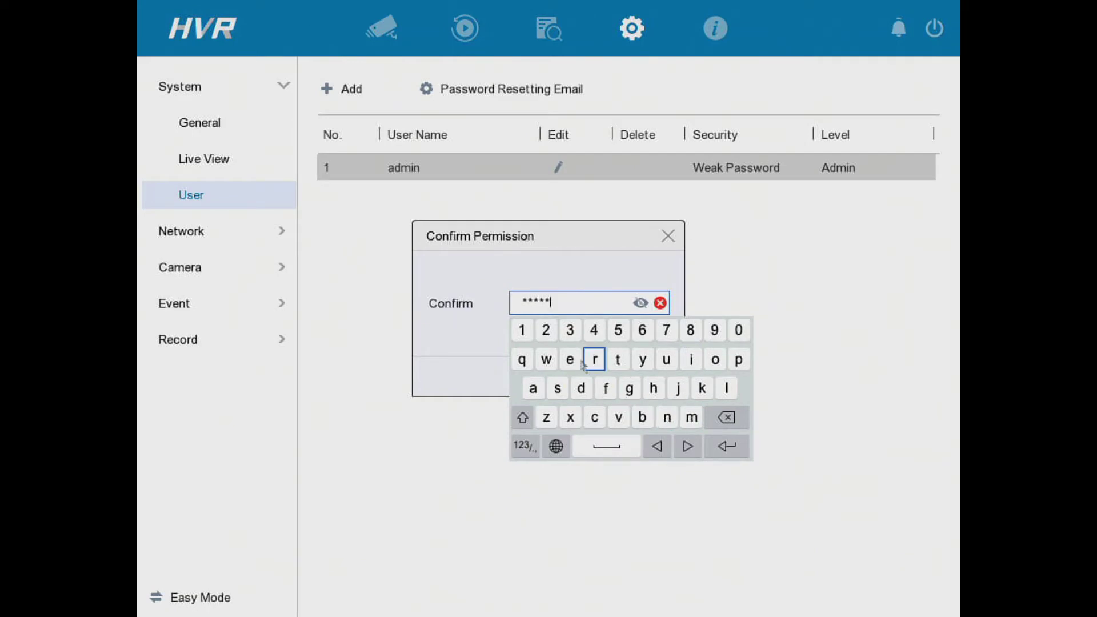
click(522, 329)
click(570, 329)
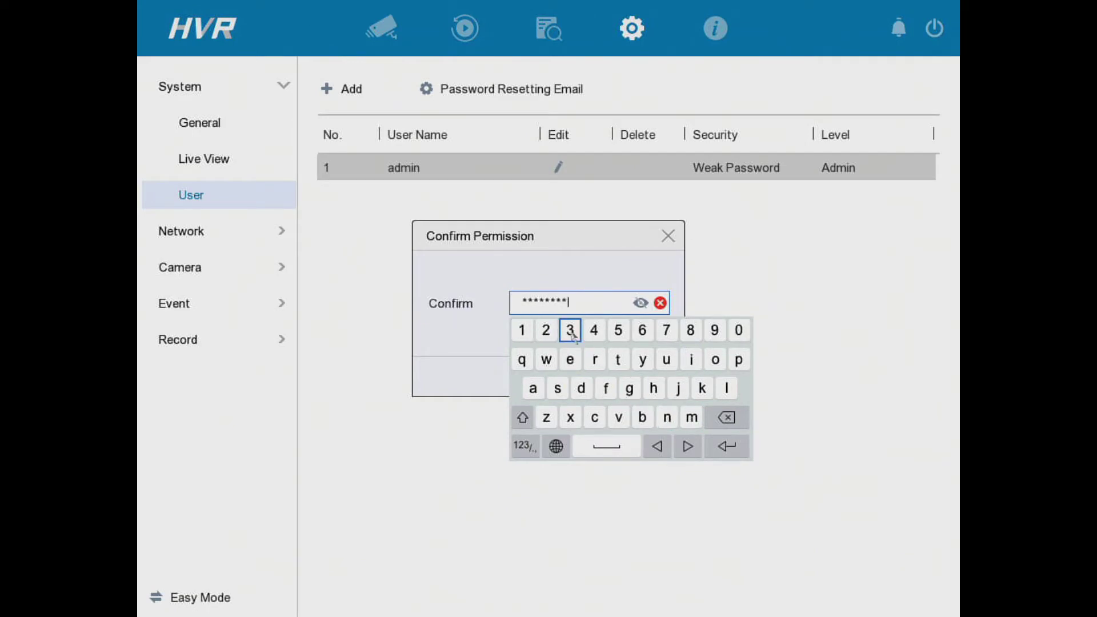
click(642, 303)
click(600, 276)
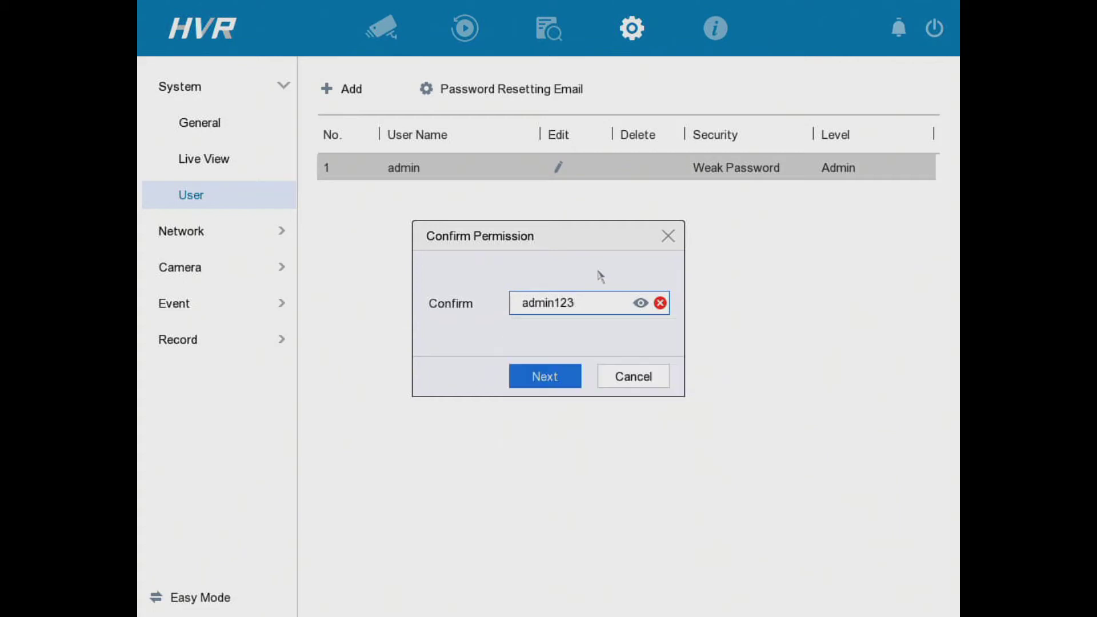
Step: Proceed past the permission check and enter the new admin password, revealing it to check
click(545, 376)
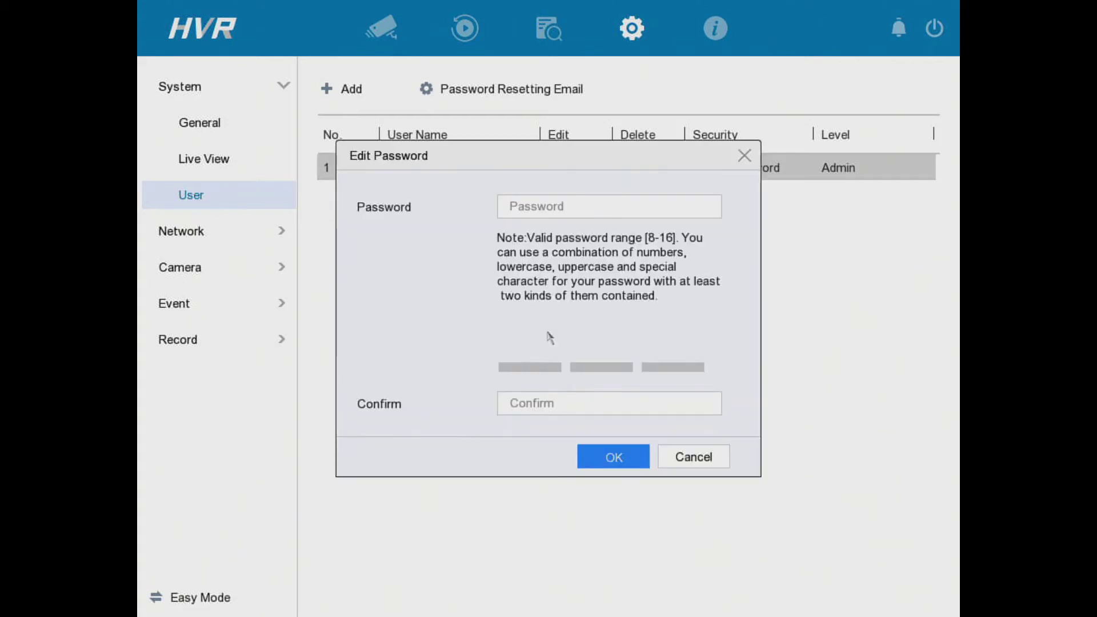
click(549, 204)
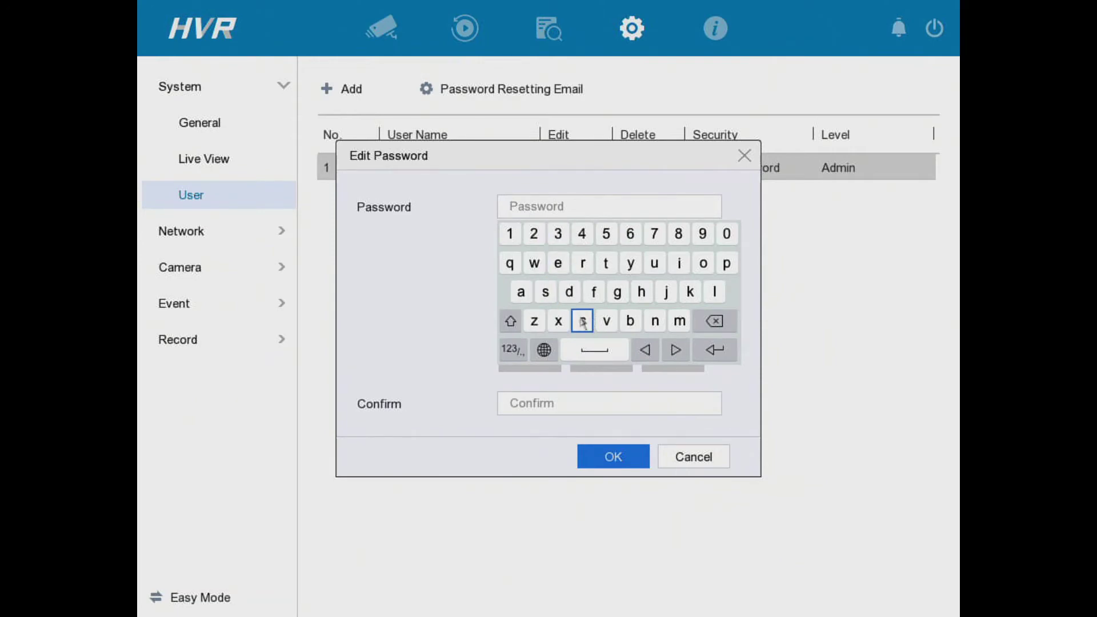
click(583, 322)
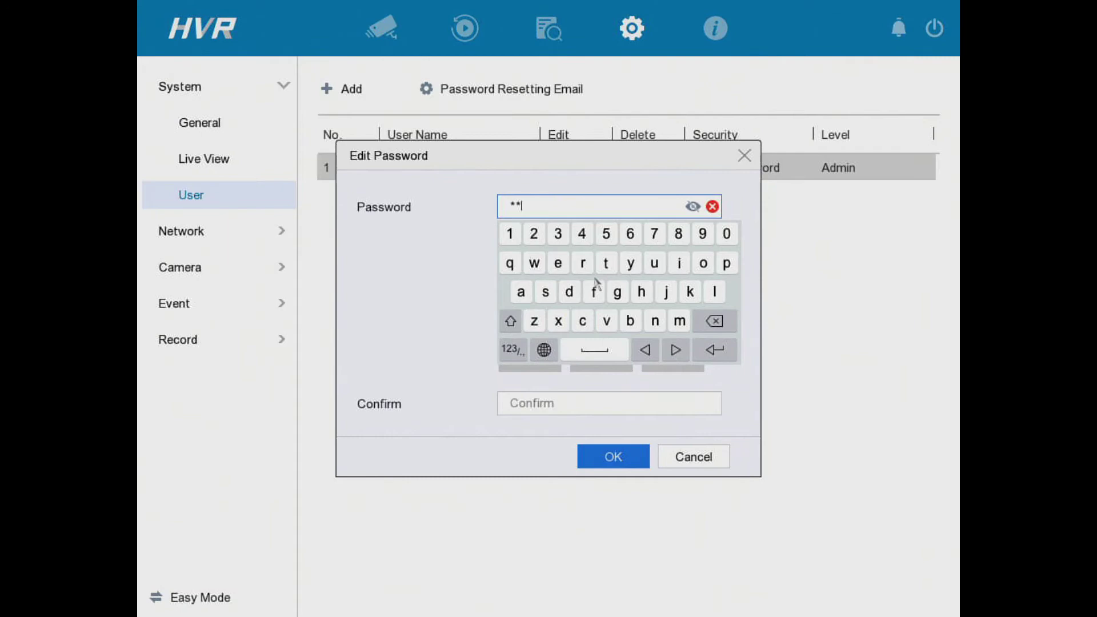
click(606, 264)
click(678, 321)
click(557, 263)
click(510, 233)
click(557, 233)
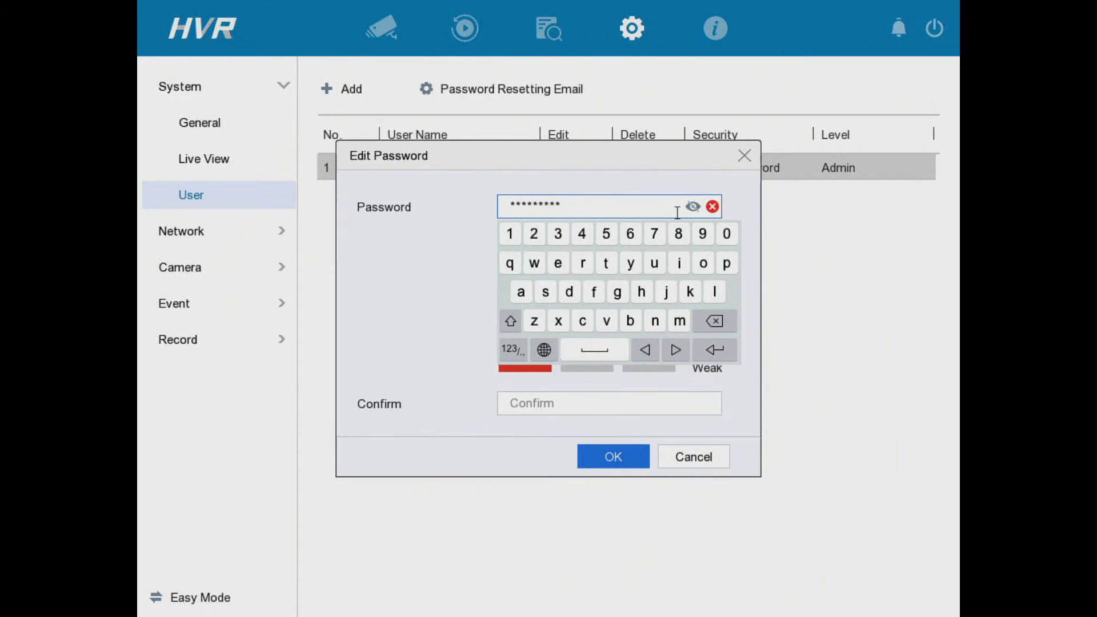
click(692, 207)
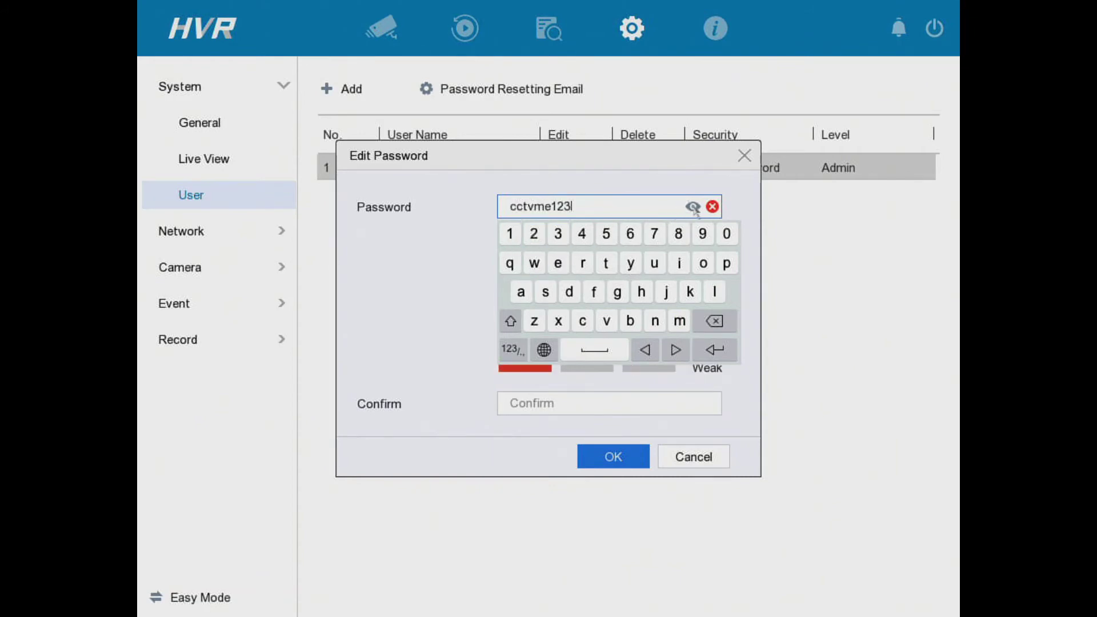
Step: Re-enter the new password in the Confirm field and save it in Edit Password
click(573, 403)
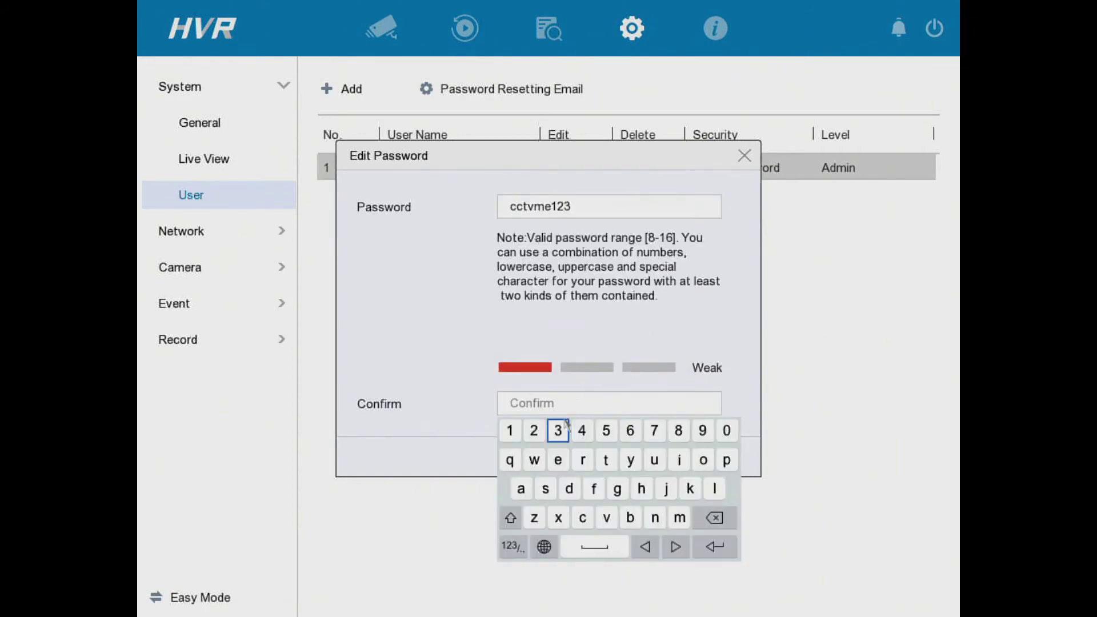
click(582, 517)
click(605, 460)
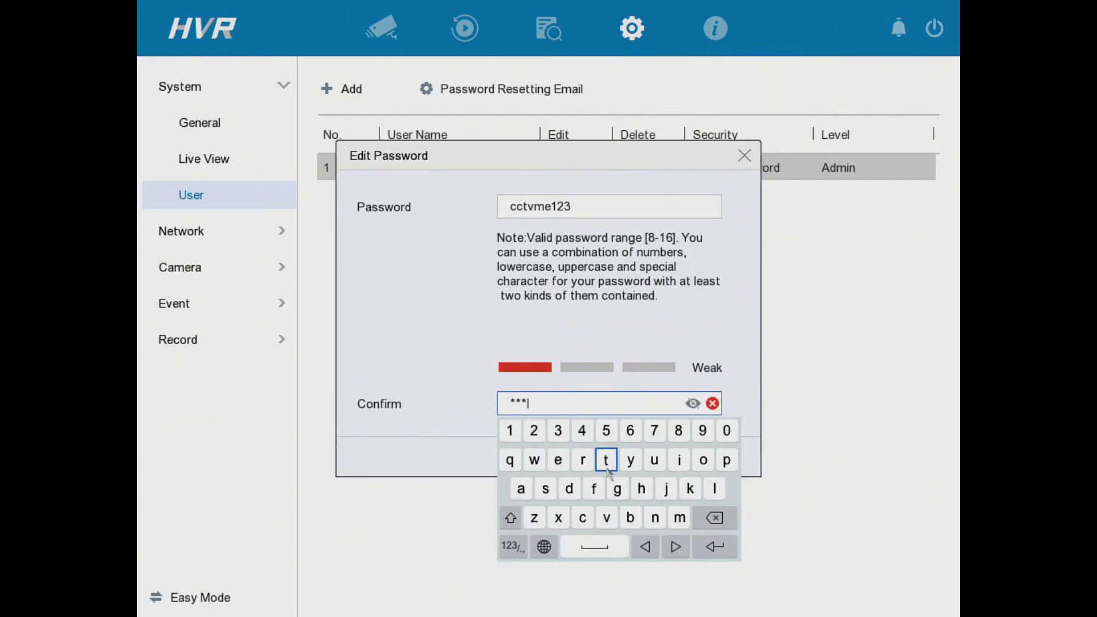
click(605, 517)
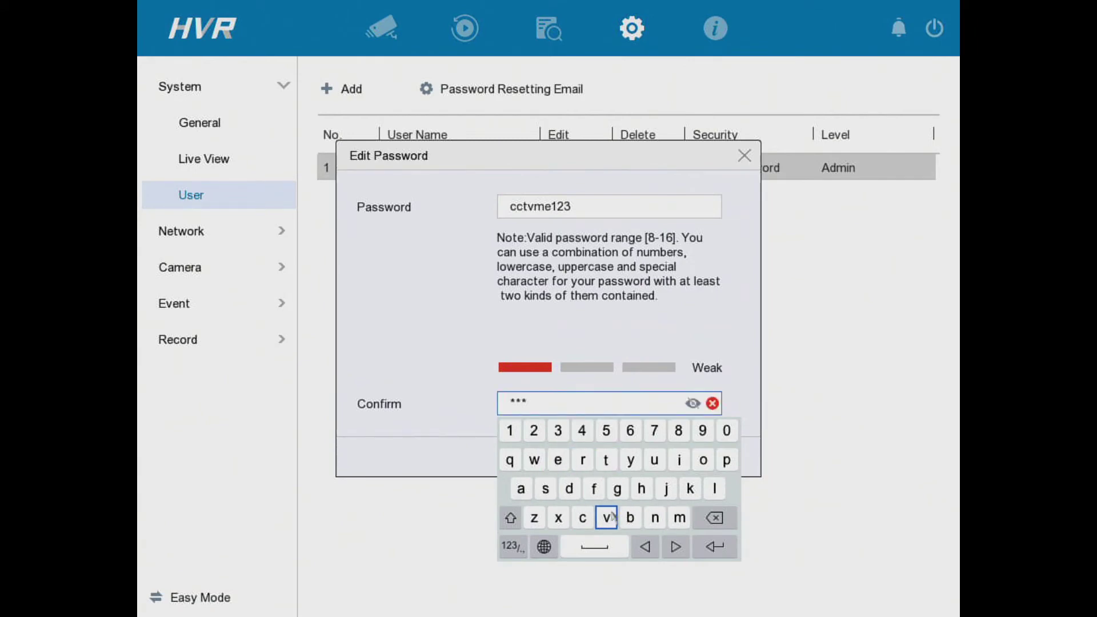
click(679, 517)
click(558, 460)
click(509, 430)
click(533, 430)
click(692, 402)
click(604, 362)
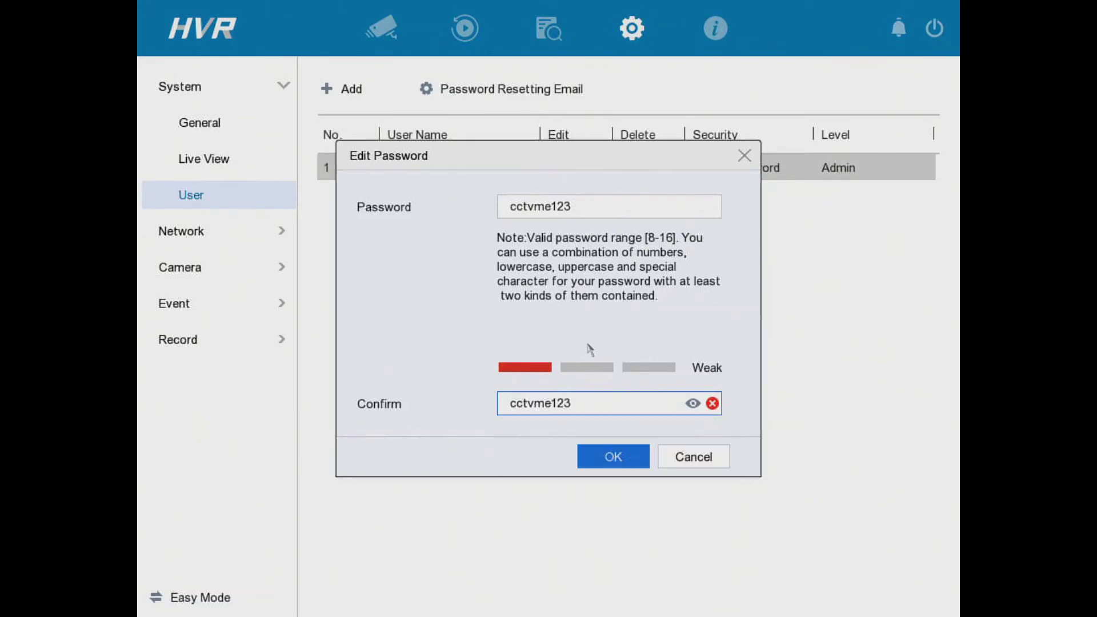
click(613, 456)
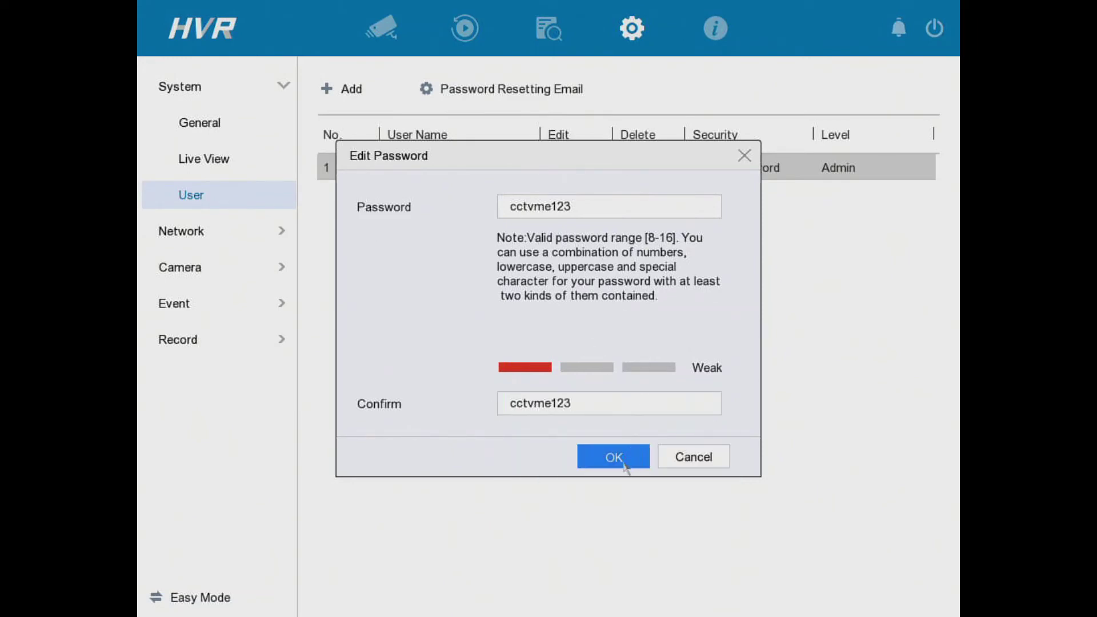
click(614, 457)
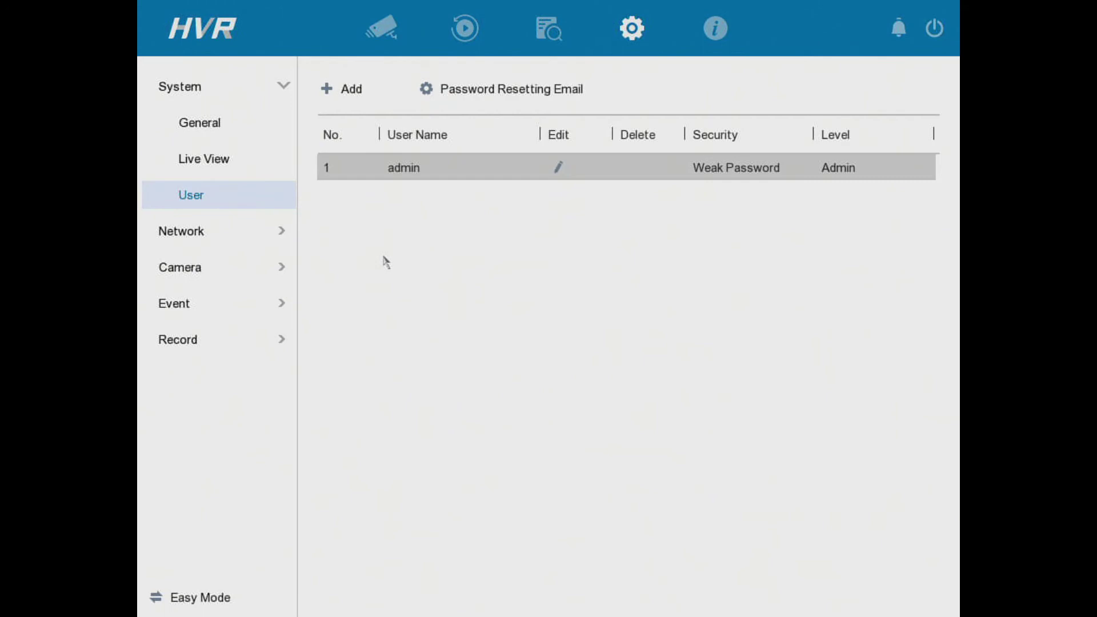
Step: In General settings, uncheck Enable Password, cancel once, then uncheck it again and accept the warning
click(234, 125)
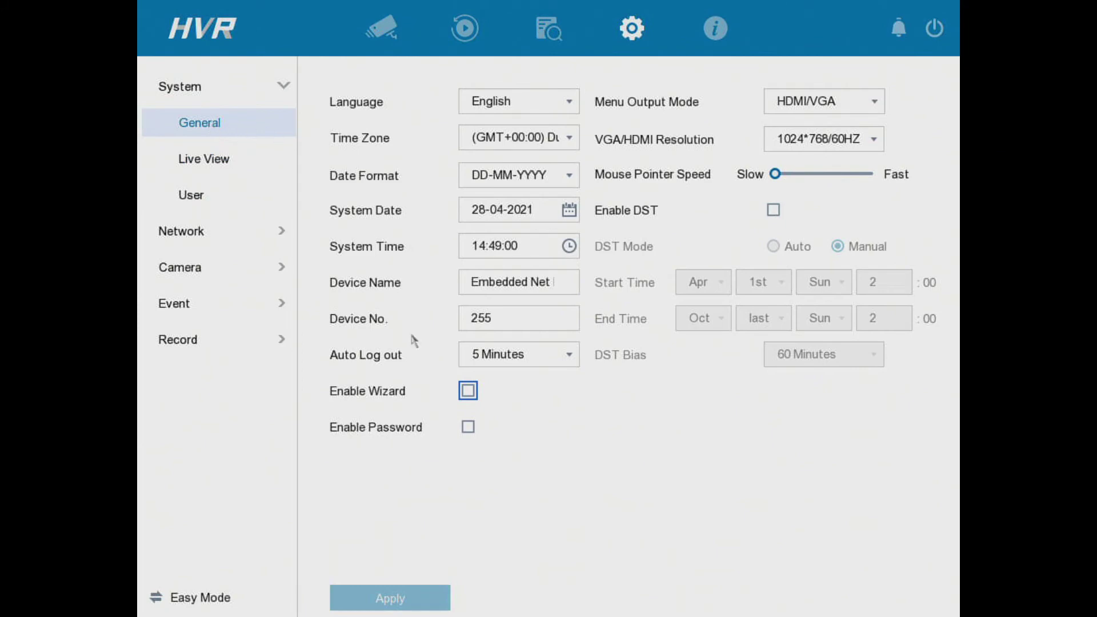
click(468, 427)
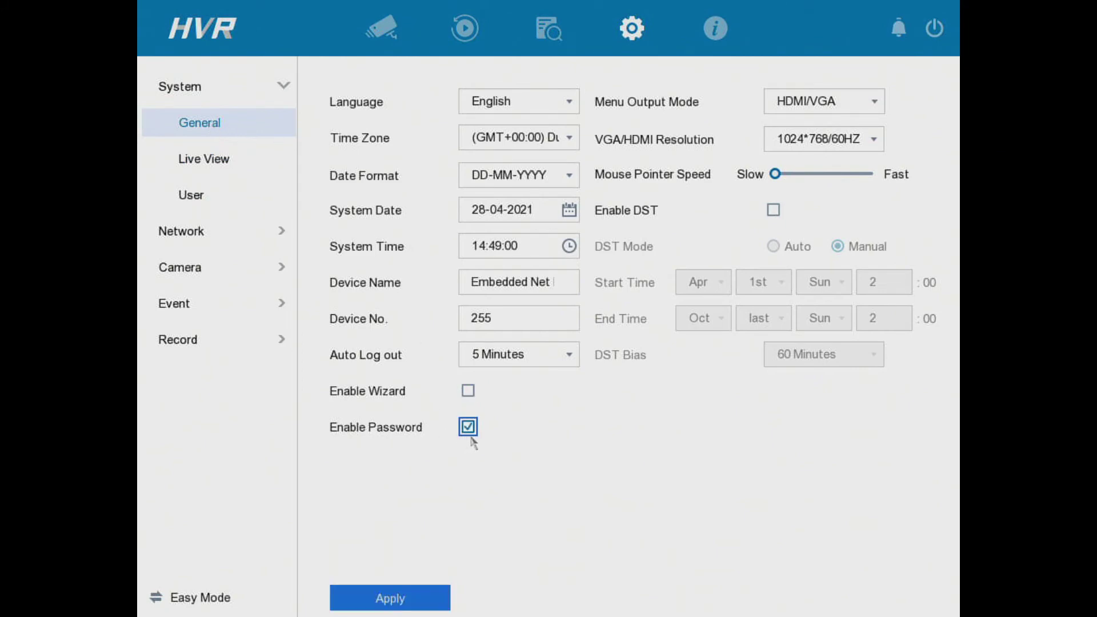
click(468, 427)
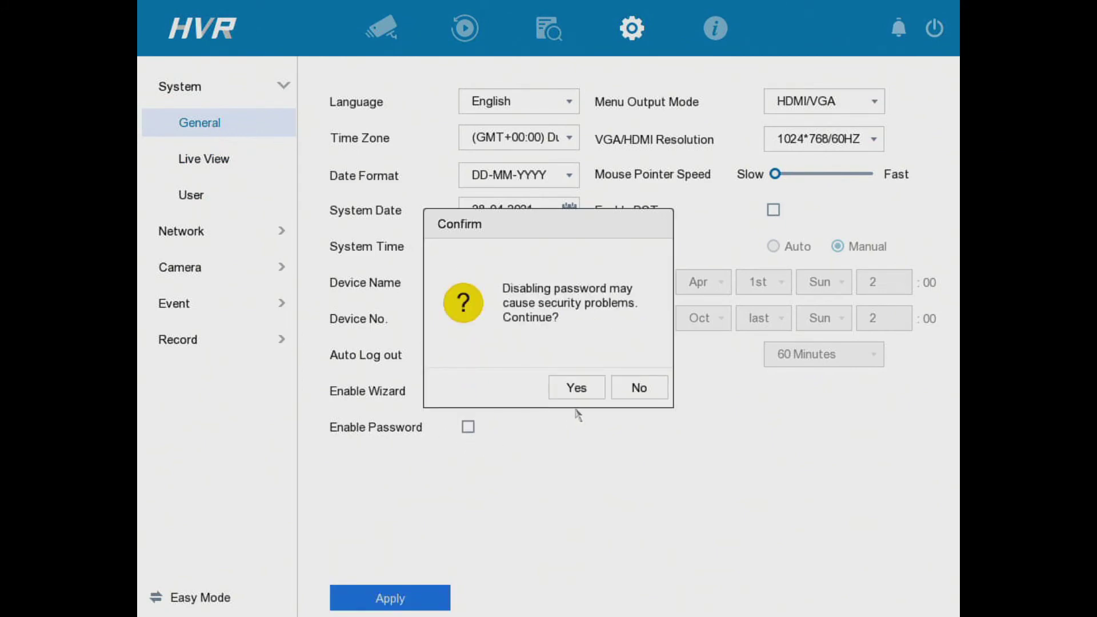
click(639, 388)
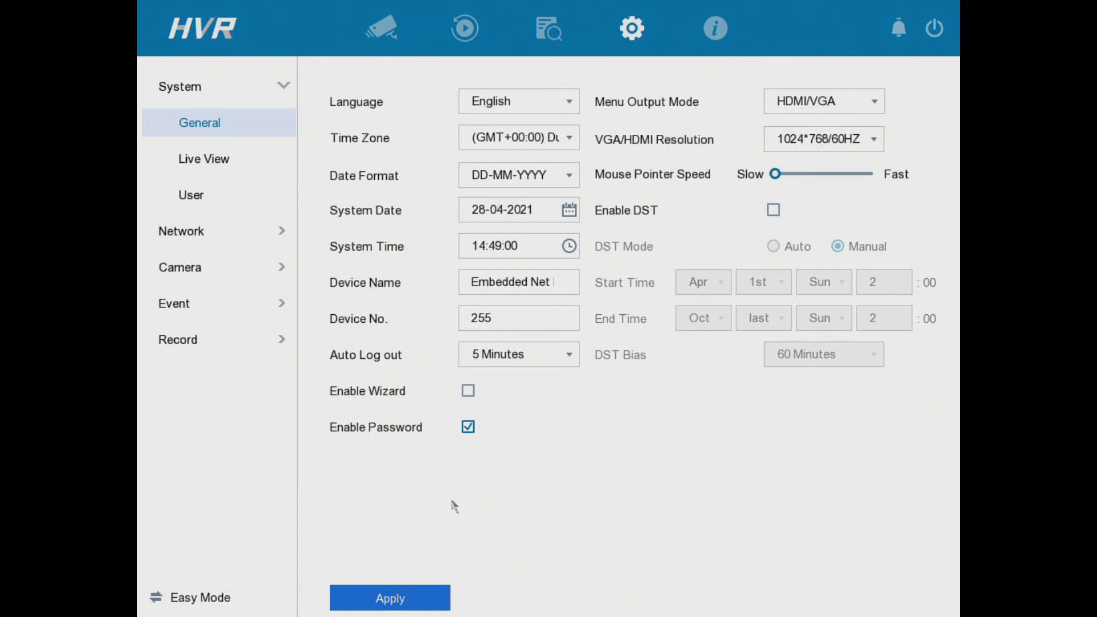
click(469, 427)
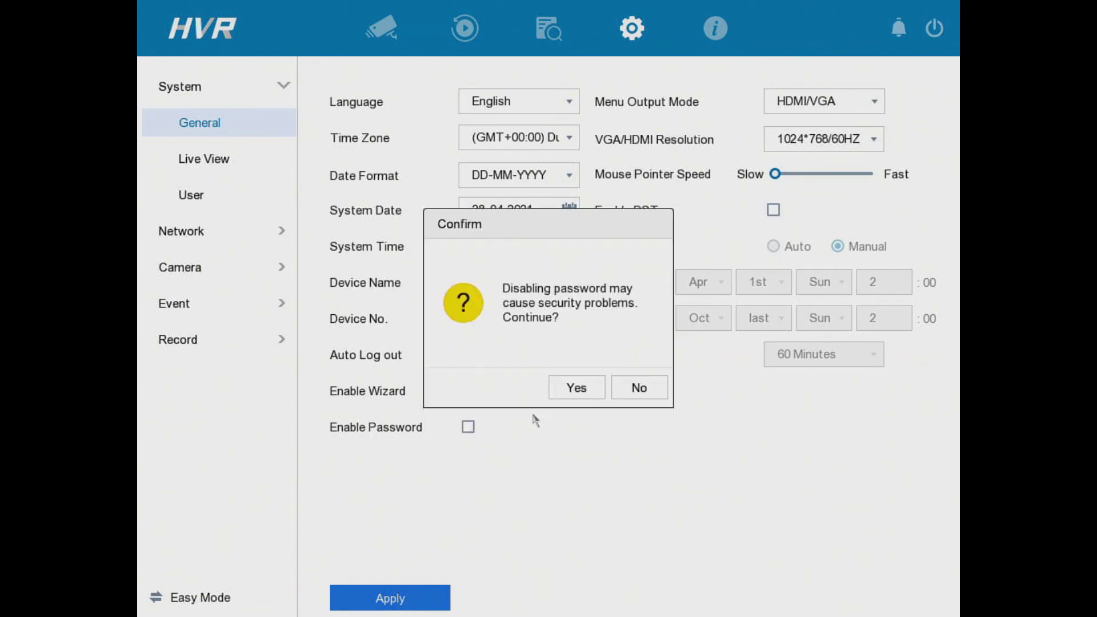
click(576, 388)
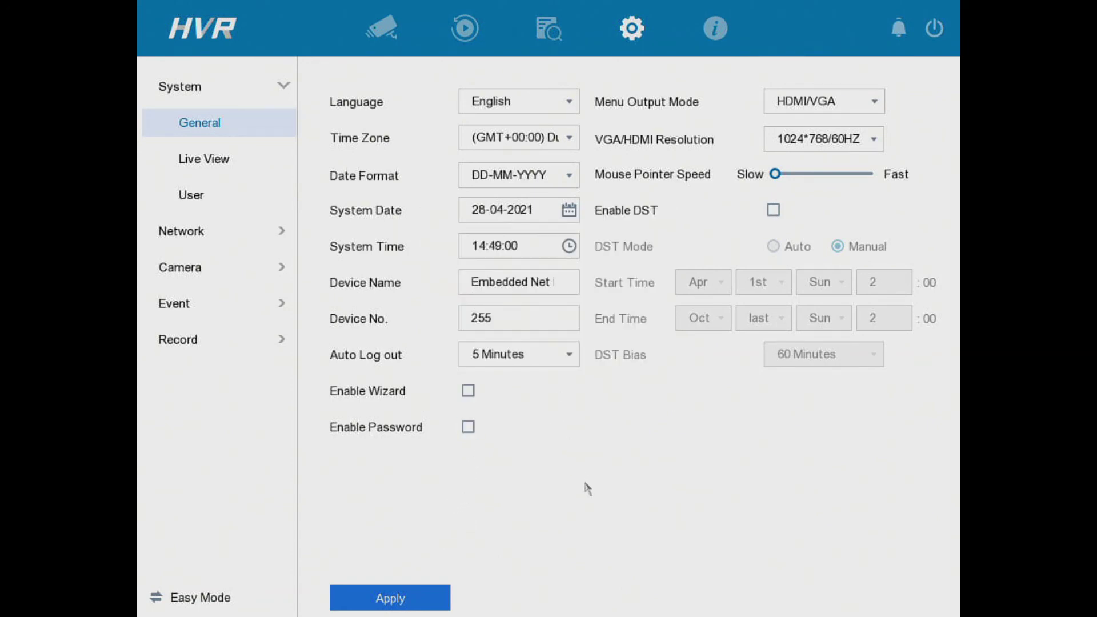